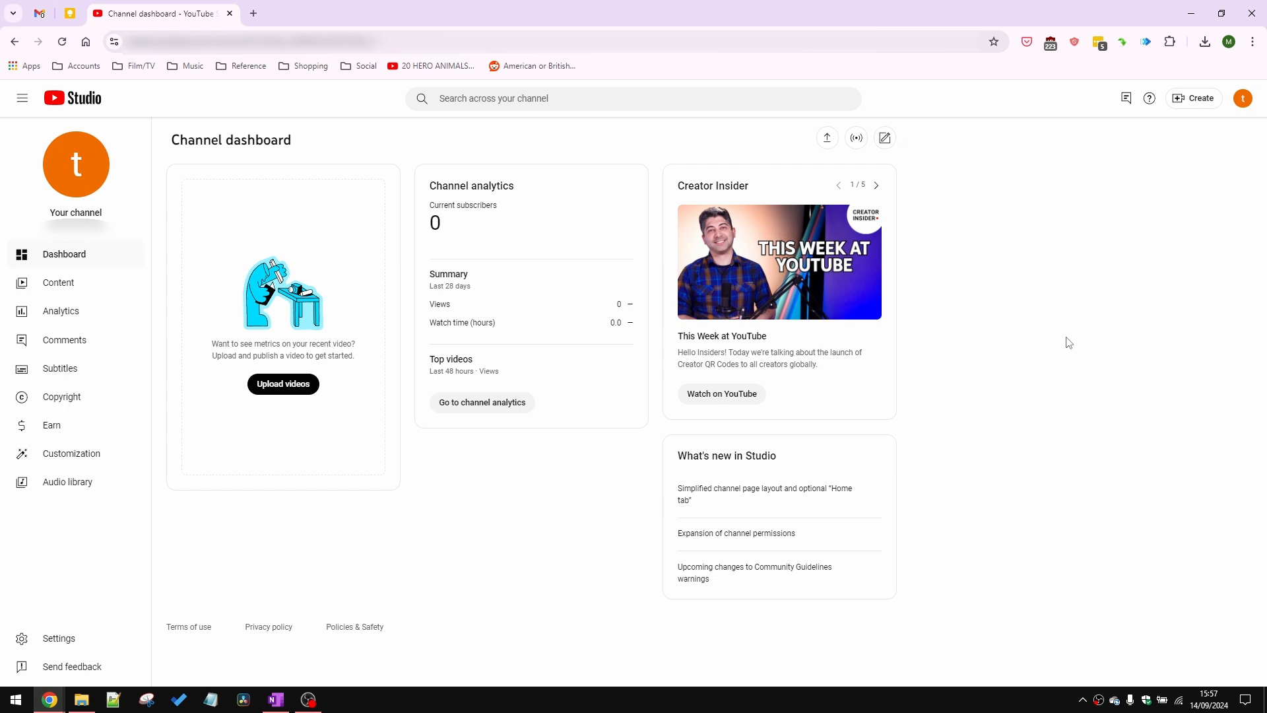
Start a new video upload and add the video file "How To Cut Your Own Hair.mp4"
click(1192, 99)
click(1192, 127)
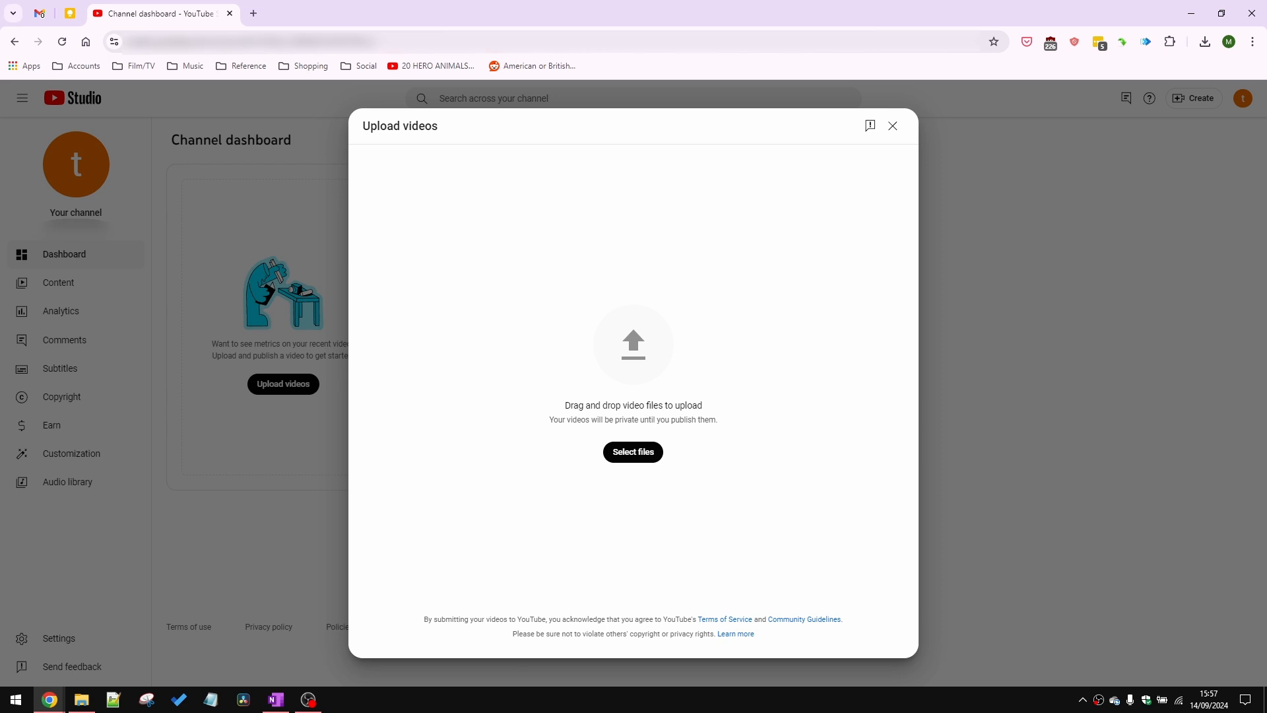
drag(2, 284, 615, 396)
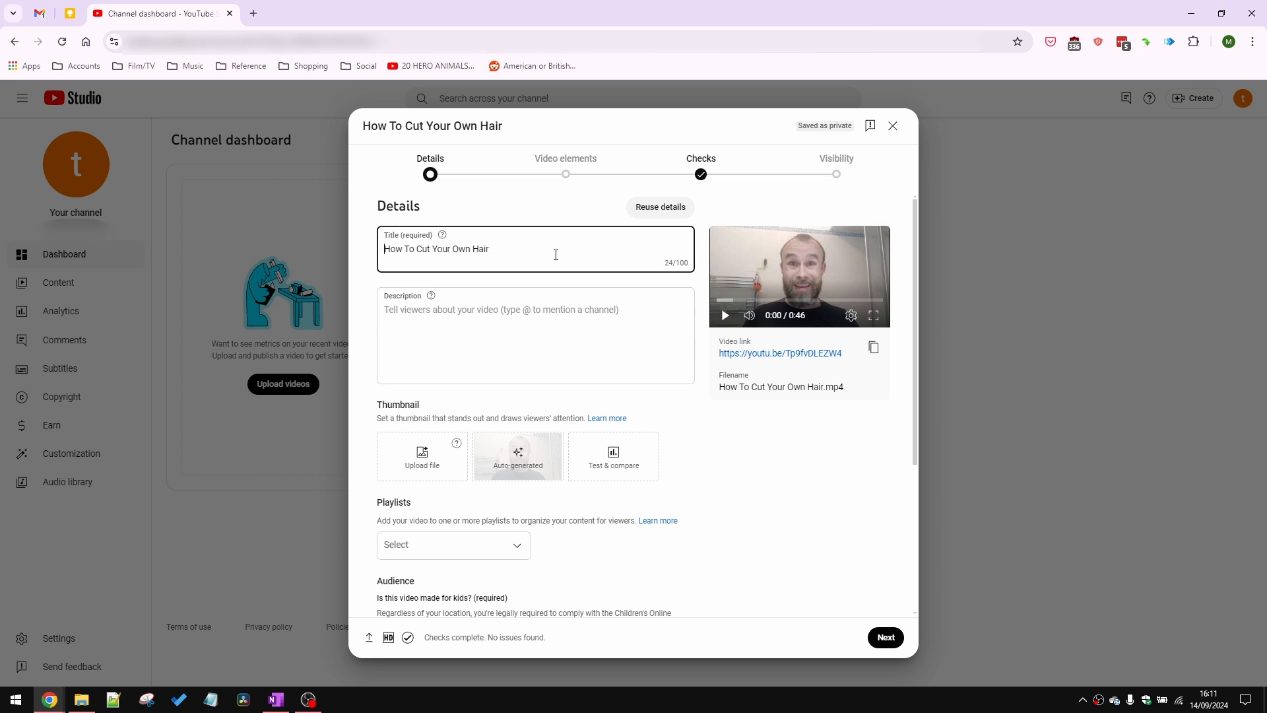
Upload the custom image "Cut Hair Behind the Ears DIY Secret" as the video's thumbnail
mouse_move(443, 237)
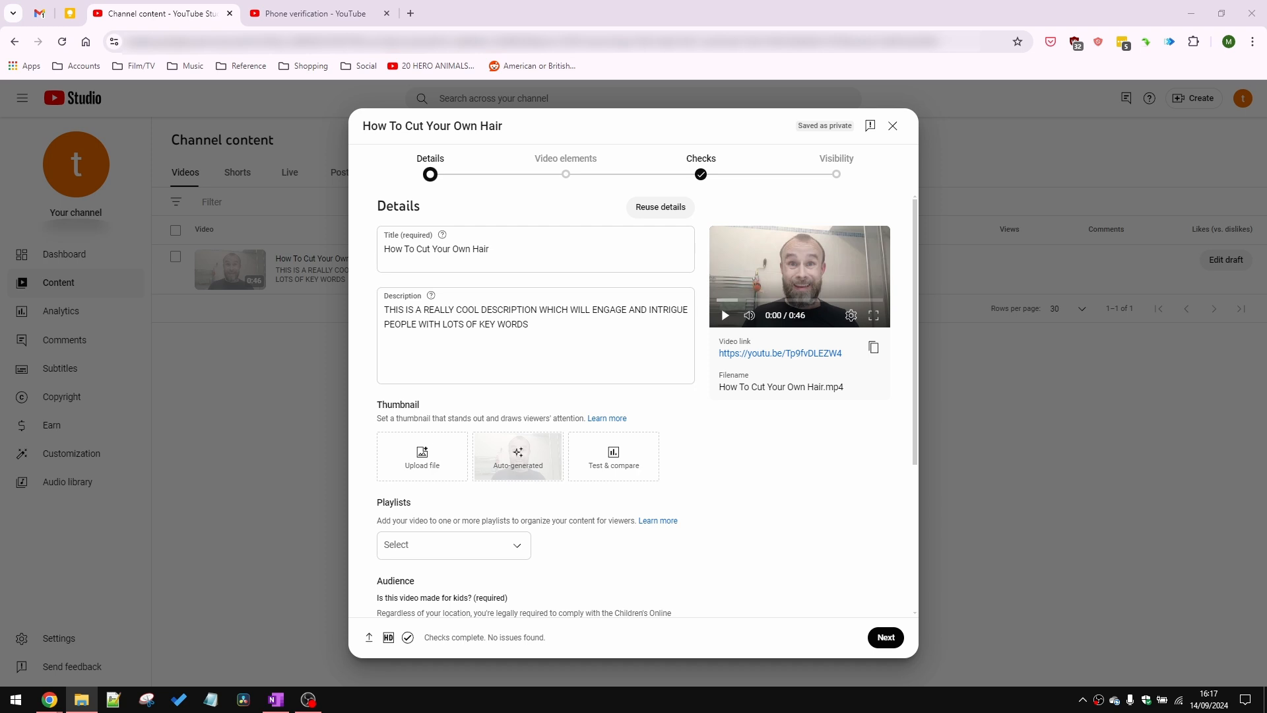
drag(0, 291, 419, 465)
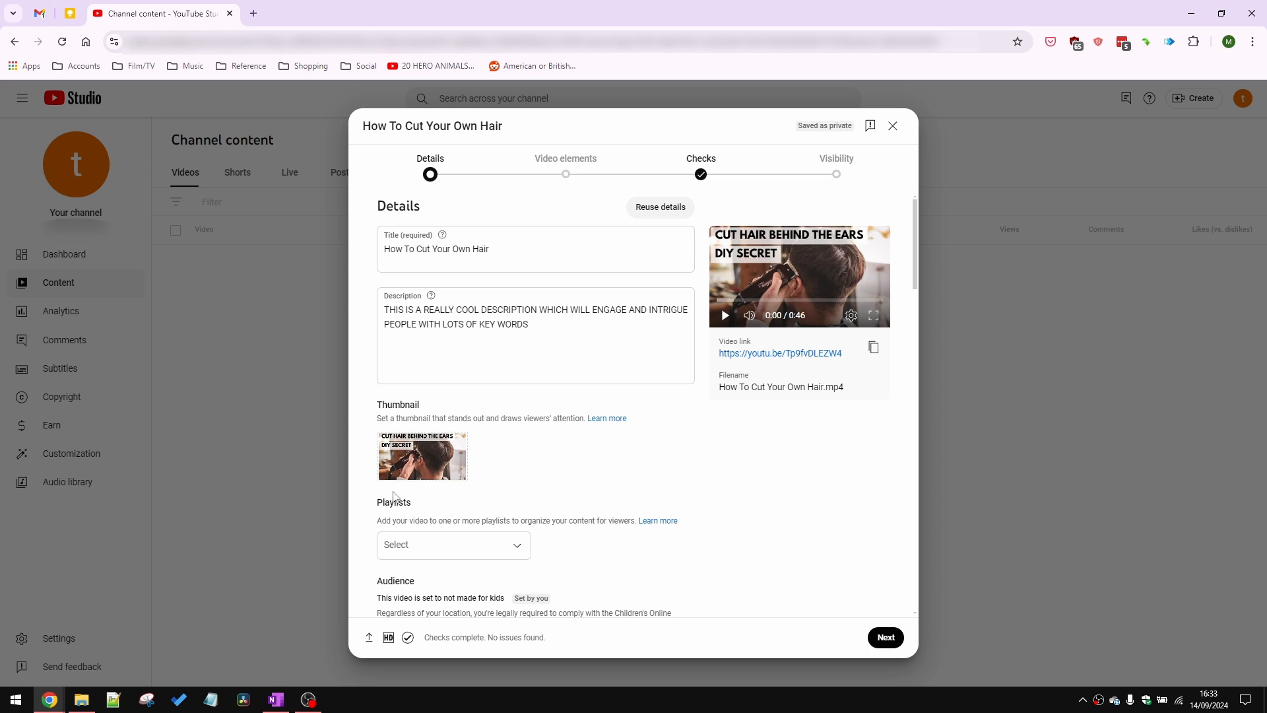
Reveal the age restriction options and answer No to the altered content question in the video details
scroll(442, 568, down, 3)
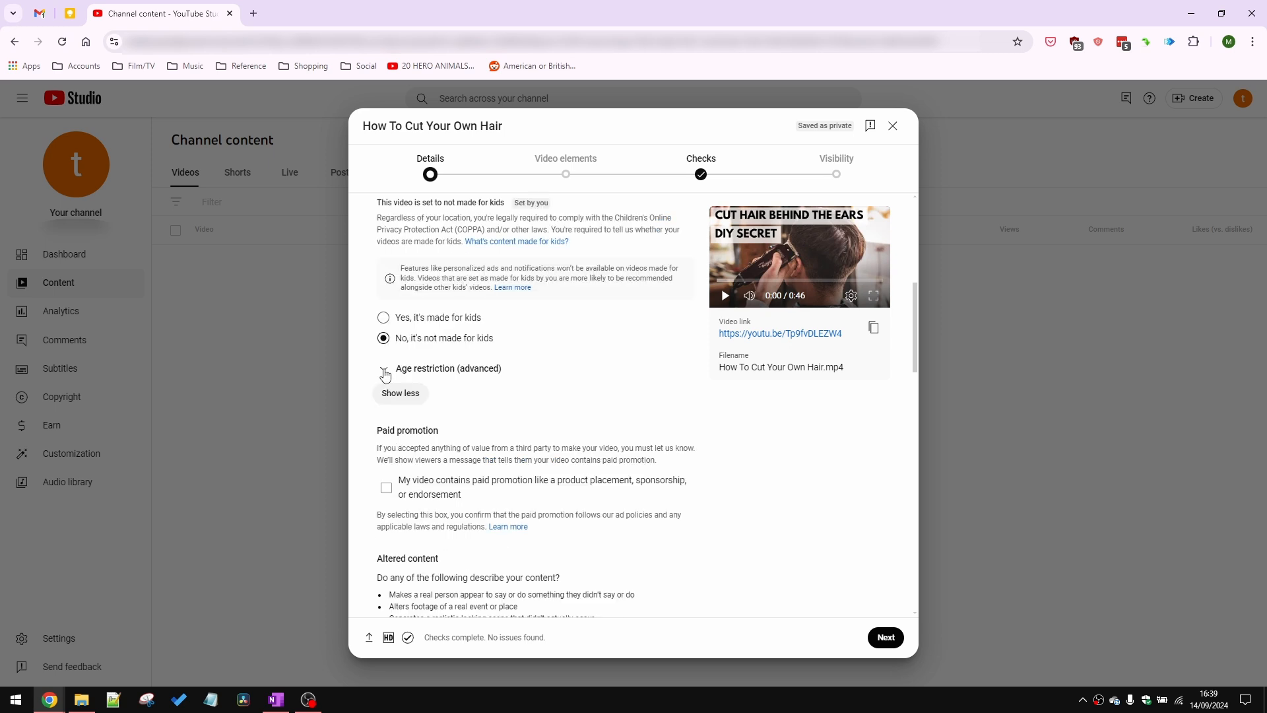
click(385, 372)
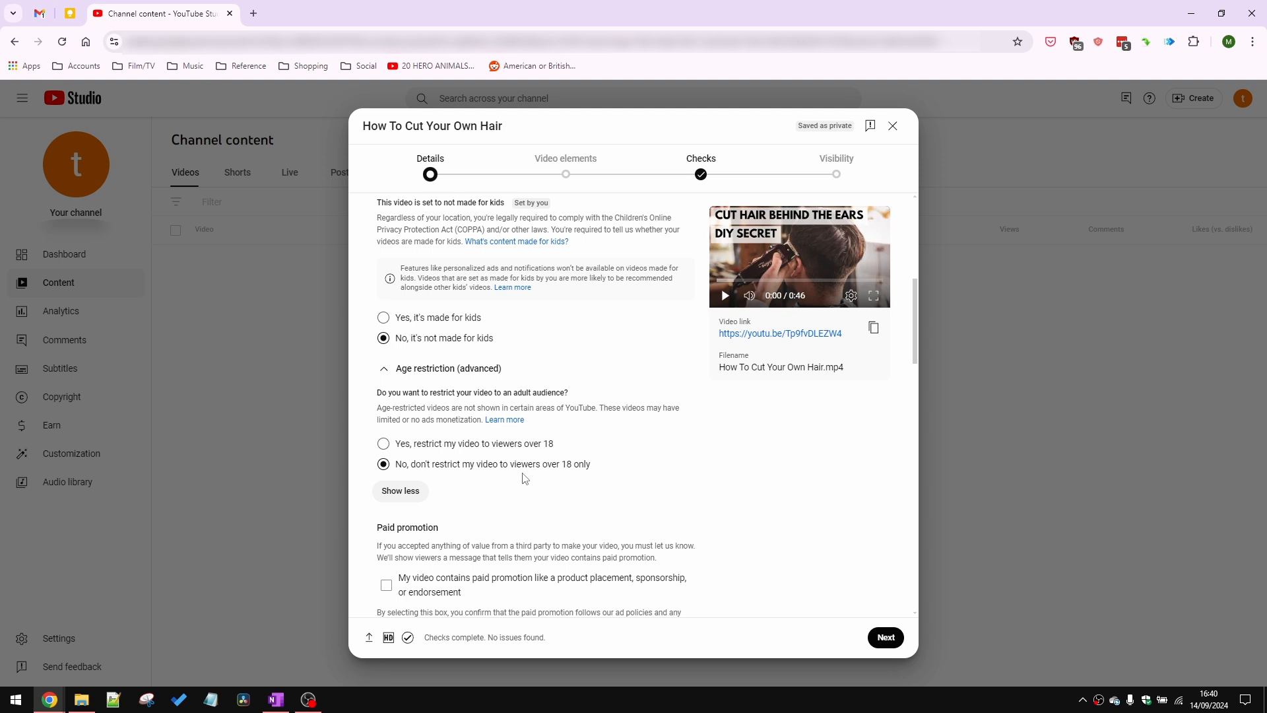
scroll(524, 478, down, 2)
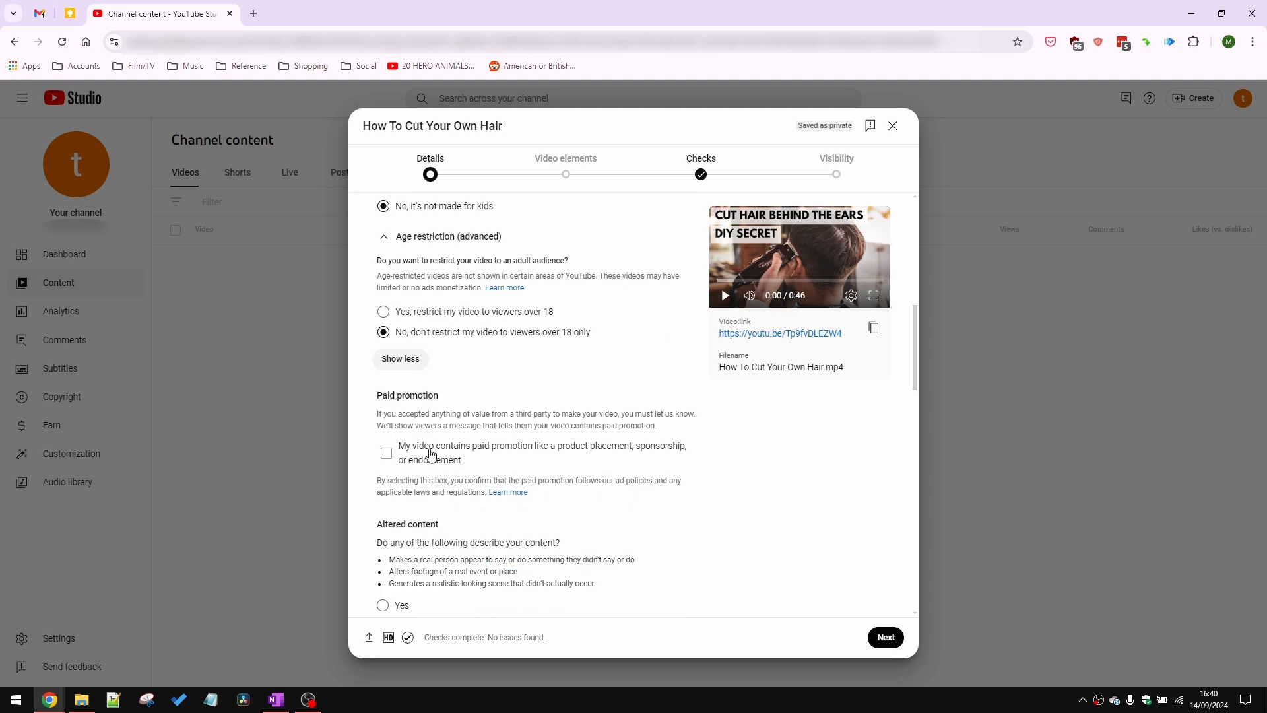
scroll(482, 466, down, 2)
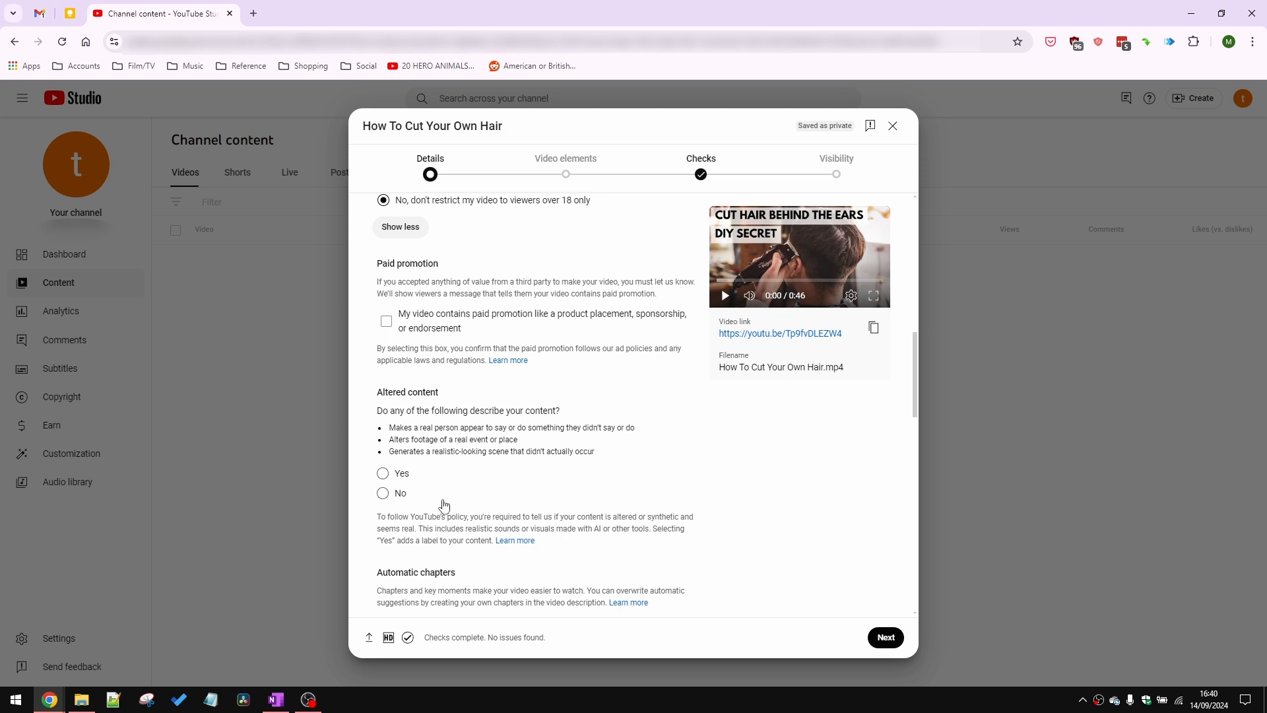
click(383, 494)
Disable automatic concepts and automatic places for the video
scroll(584, 489, down, 3)
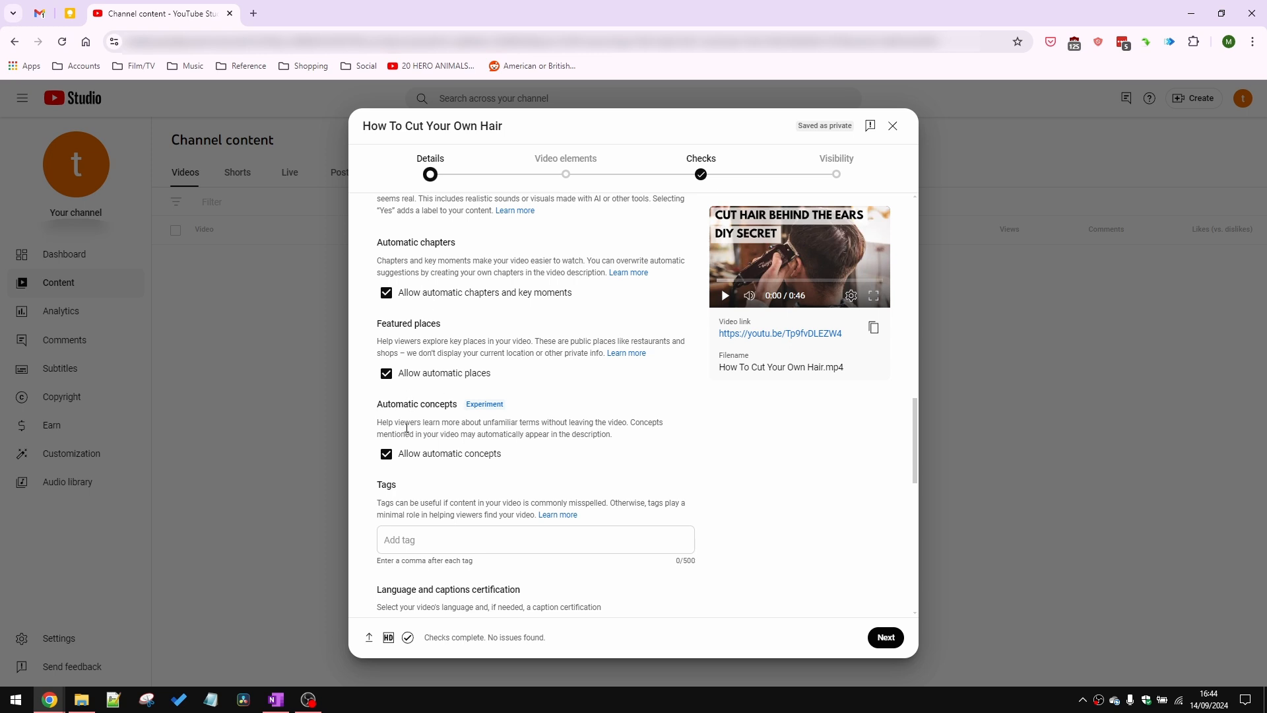
click(386, 454)
click(386, 373)
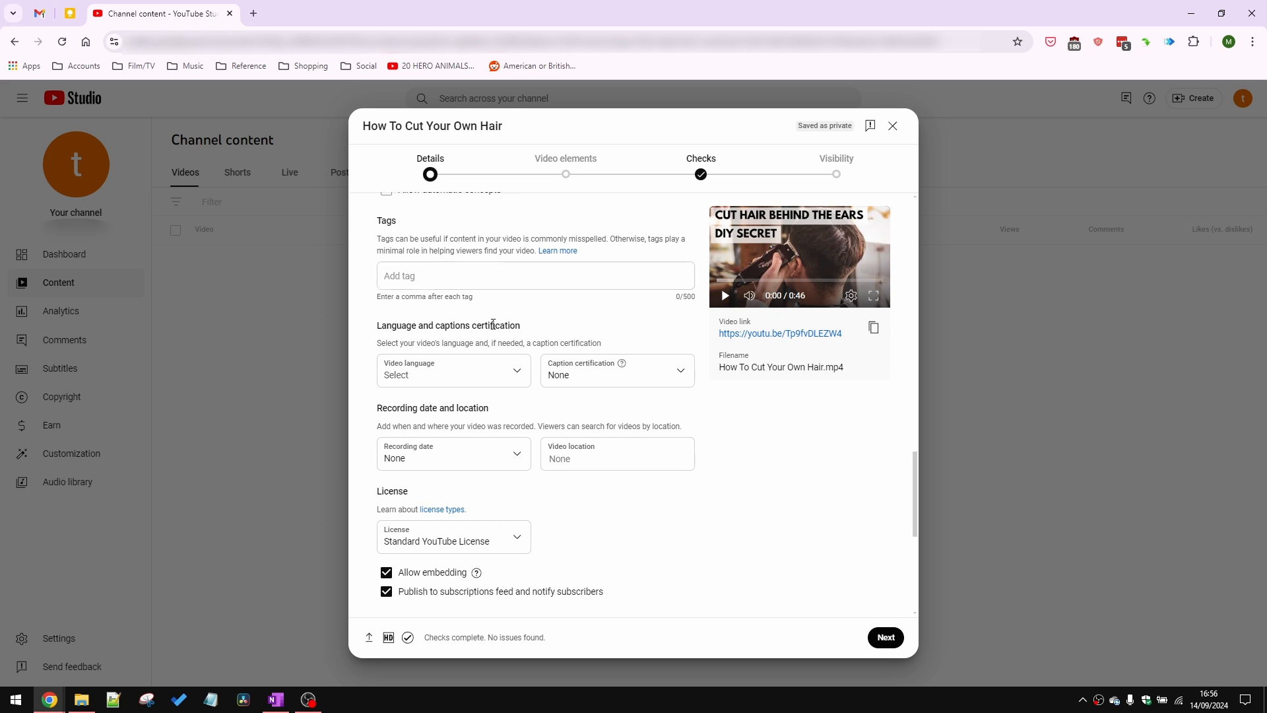
Set the video language to English (United Kingdom) and open the recording date options
click(516, 373)
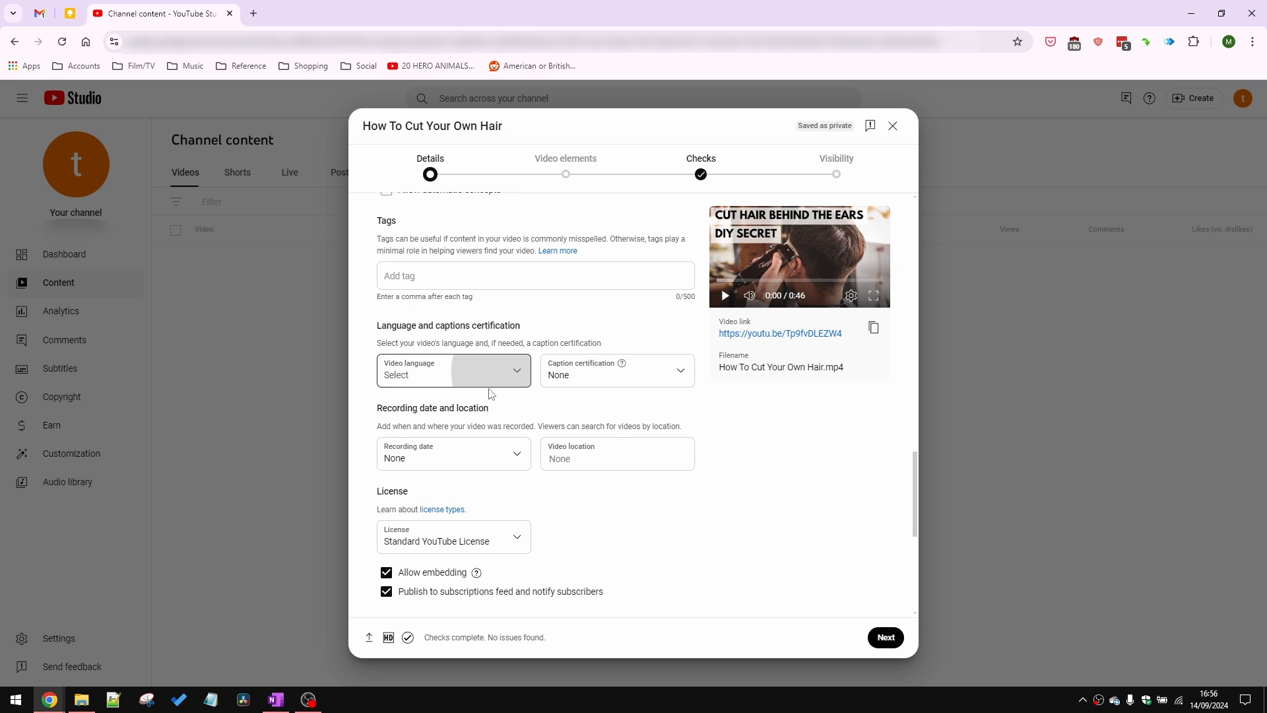
scroll(473, 437, down, 12)
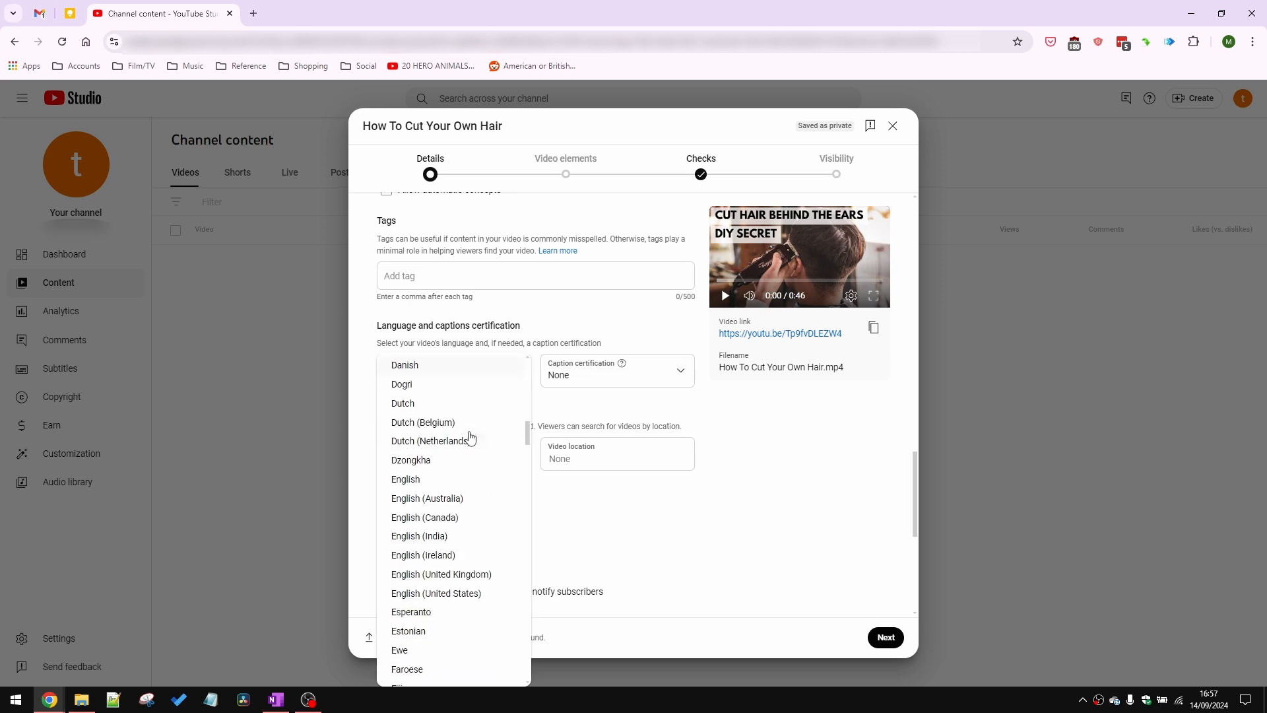
click(455, 575)
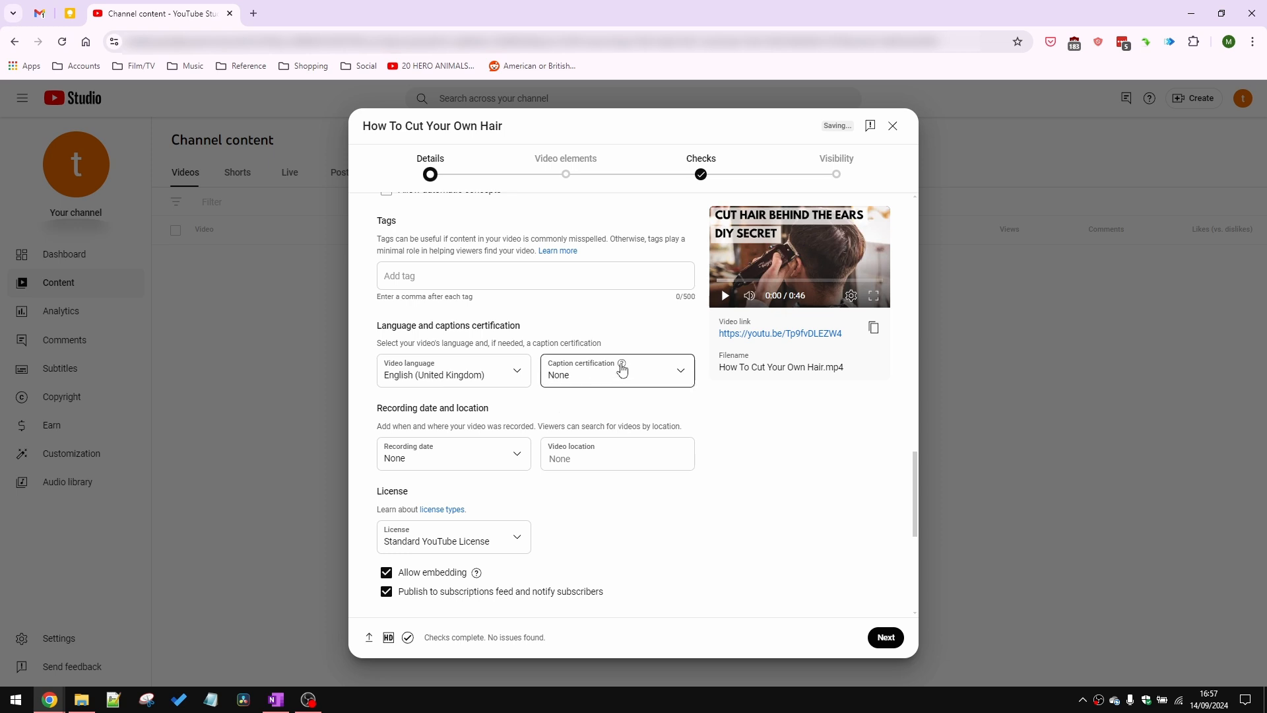
mouse_move(624, 369)
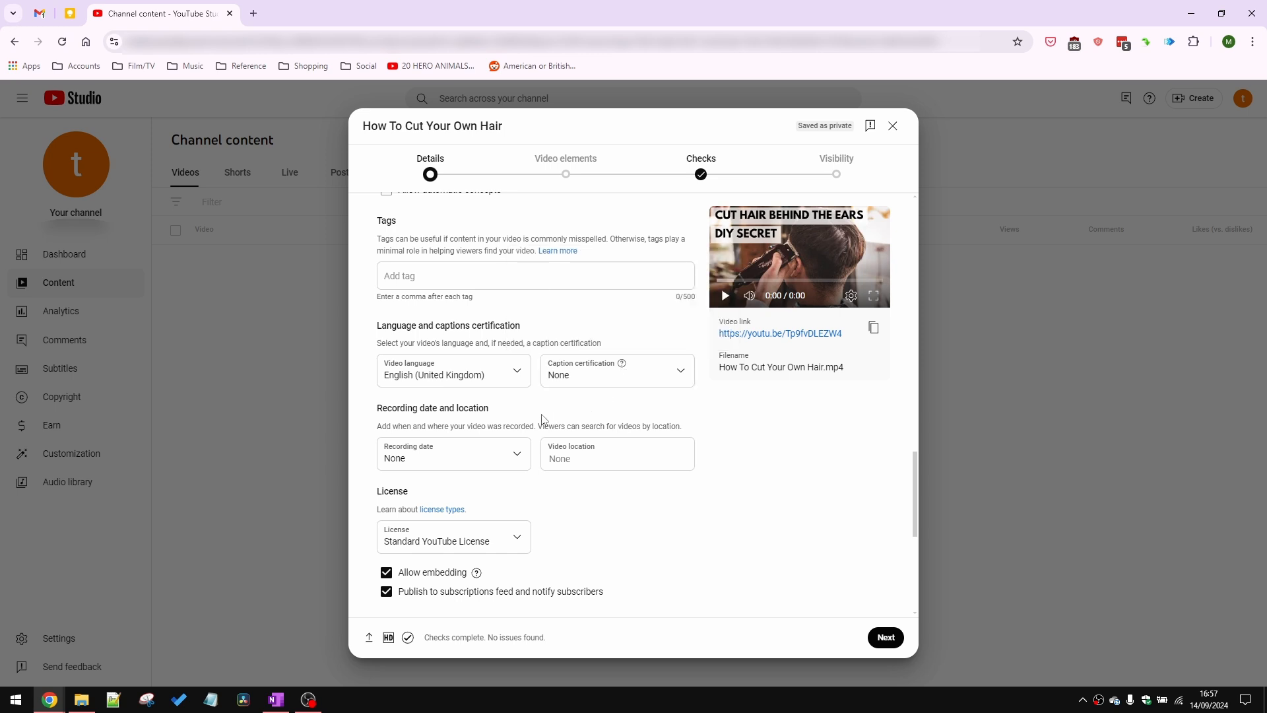
click(515, 456)
click(518, 577)
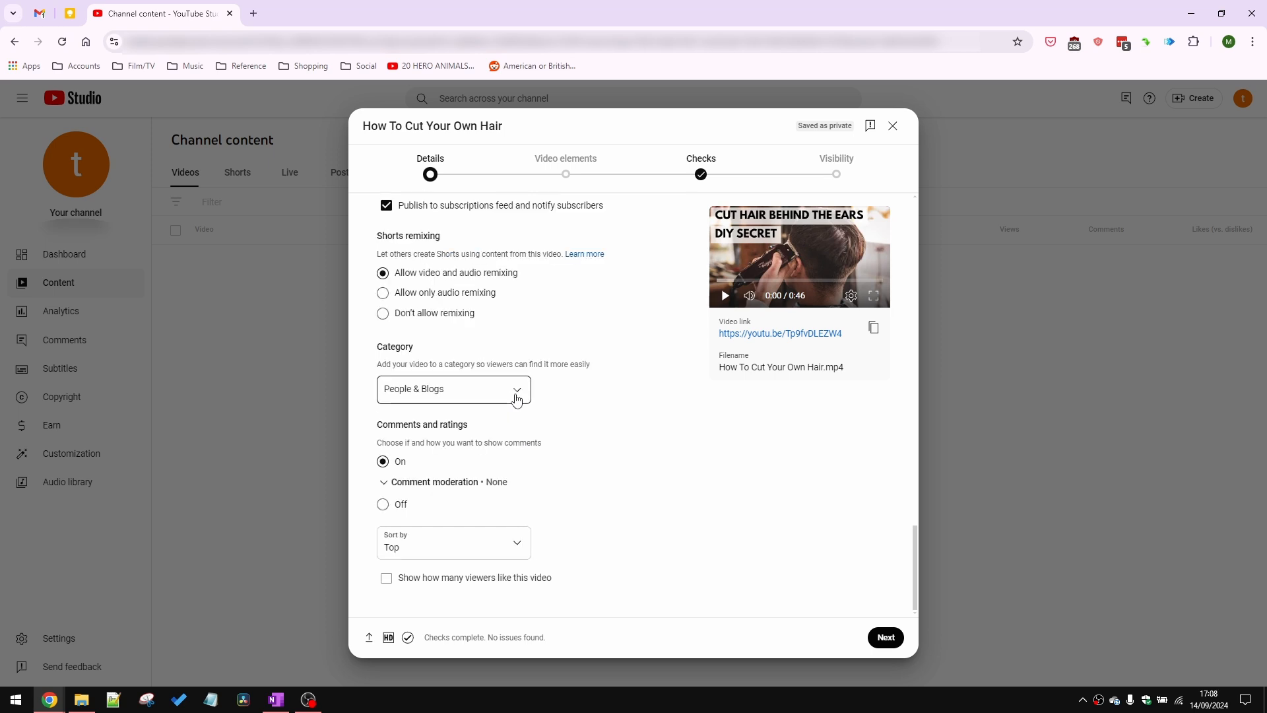
Set the video's category to Howto & Style and its comment moderation to Basic
click(516, 399)
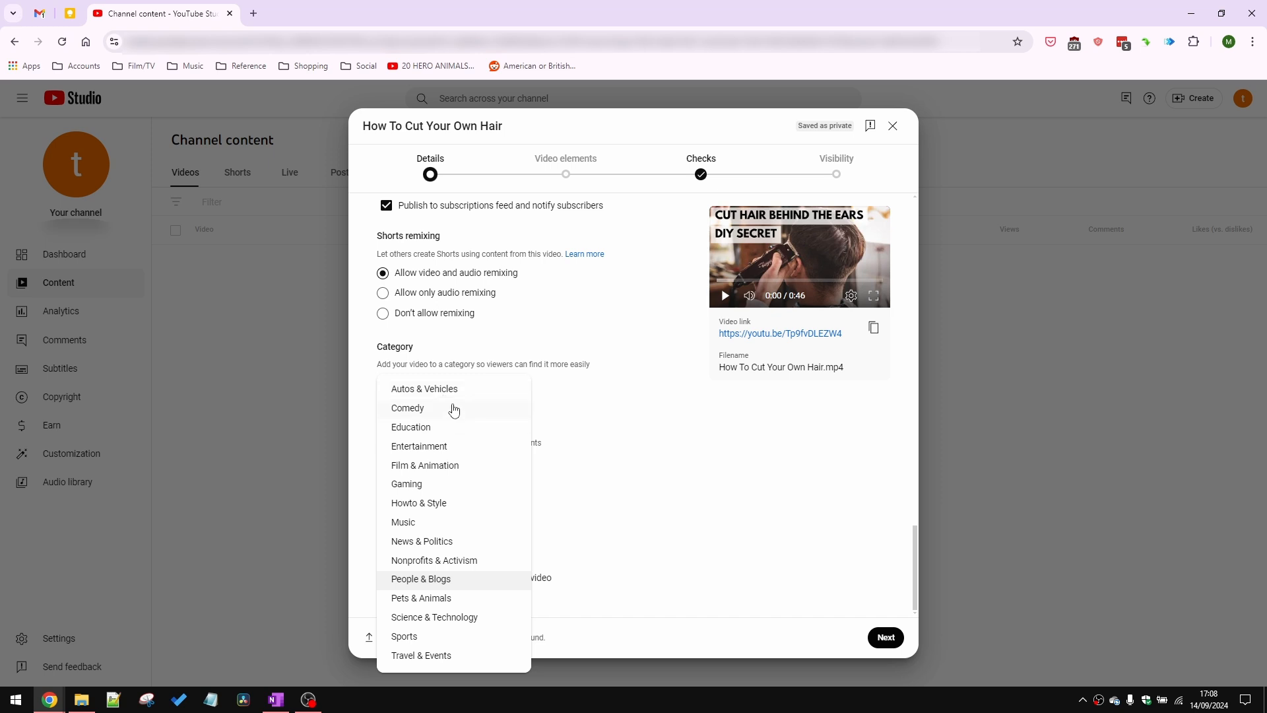
click(444, 510)
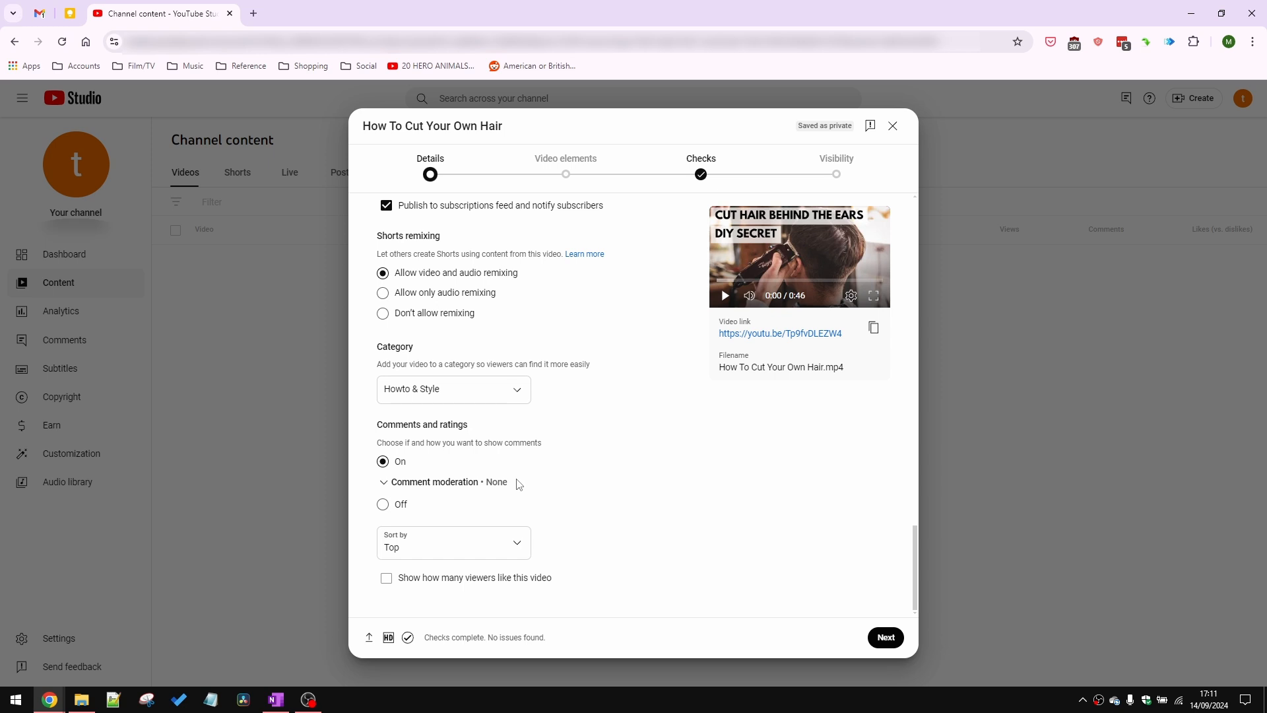
click(390, 483)
scroll(542, 499, down, 1)
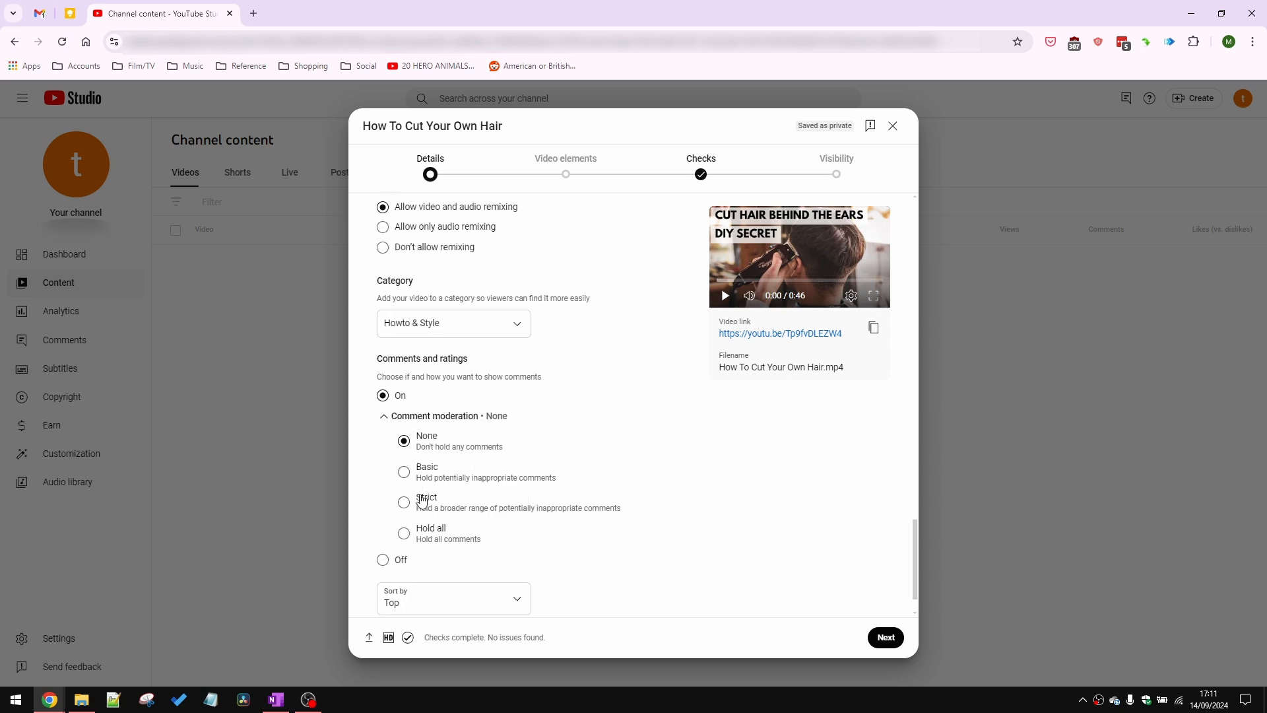
click(406, 476)
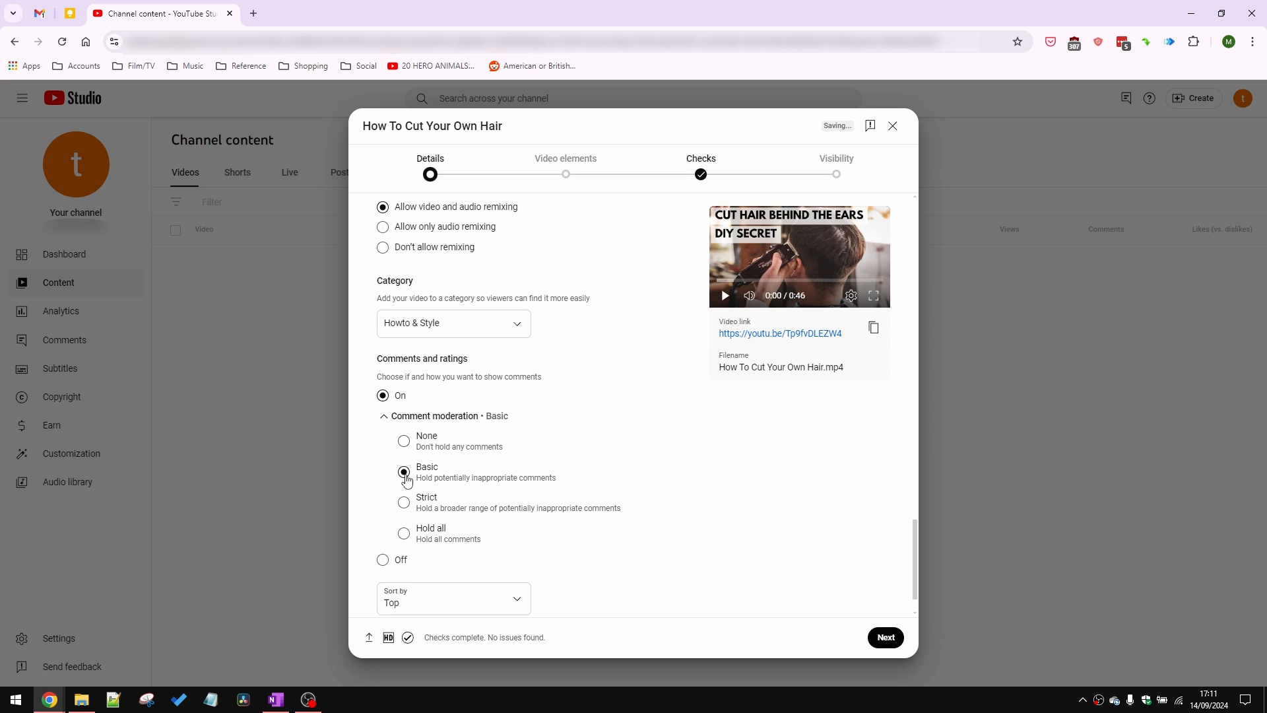
Check the comment sorting options and enable showing how many viewers like this video
scroll(576, 550, down, 1)
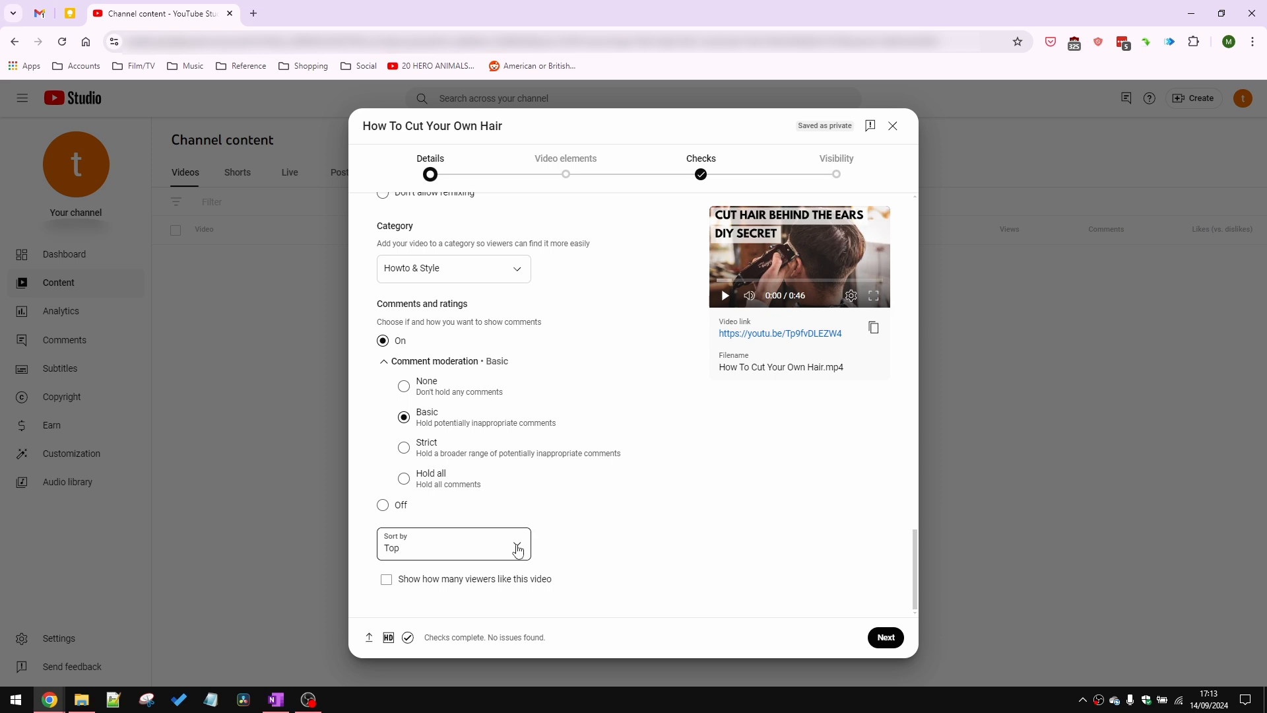
click(517, 550)
click(613, 544)
click(386, 579)
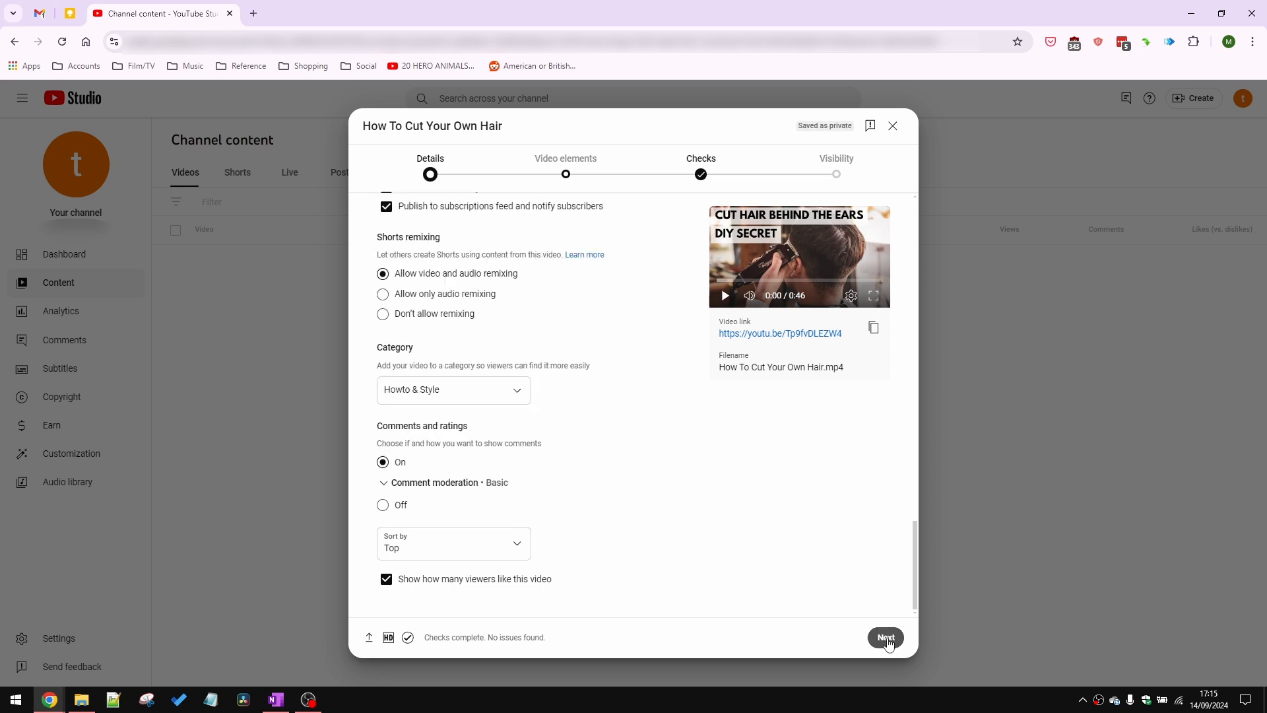
Continue past the video elements and checks stages to the visibility settings without adding any elements
click(886, 637)
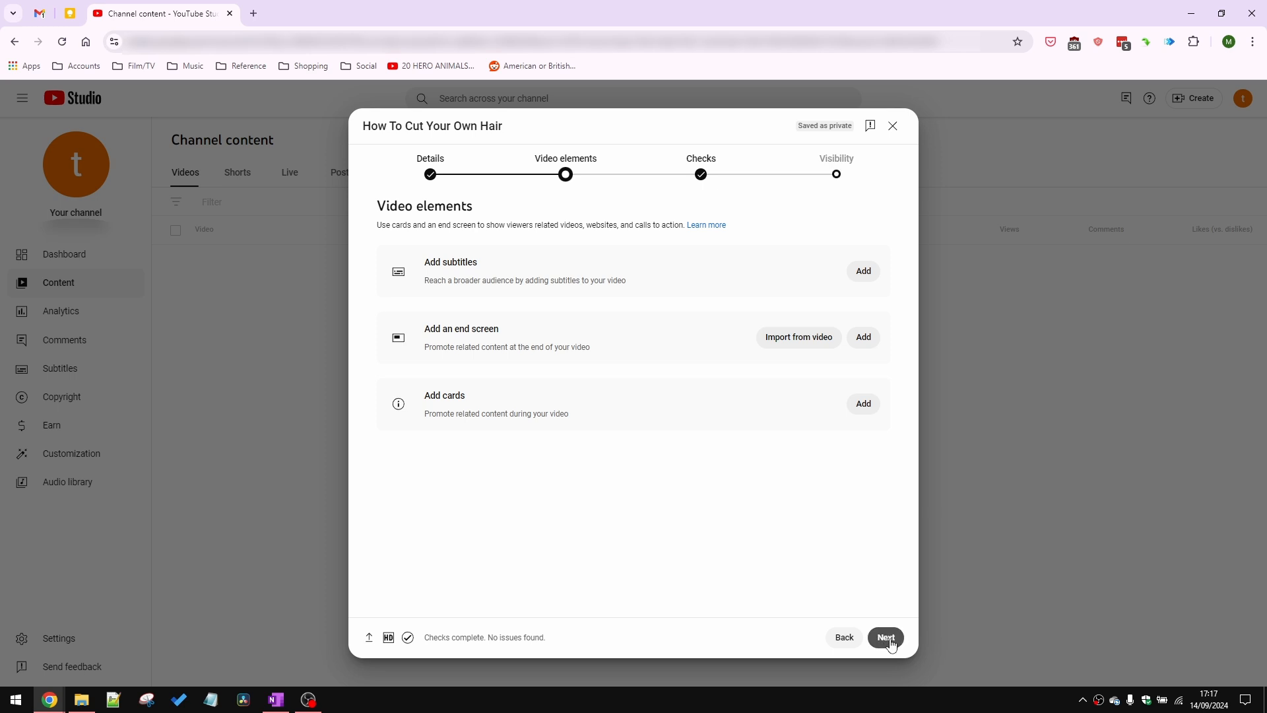
click(888, 640)
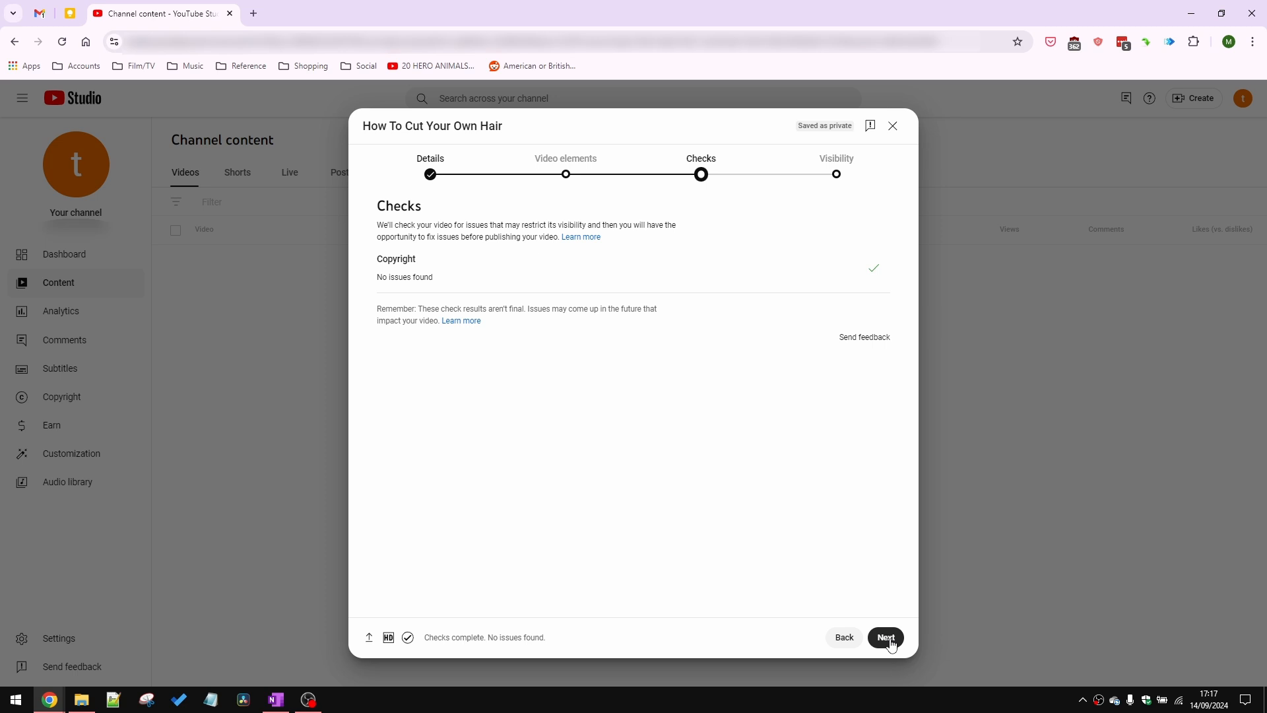
click(888, 639)
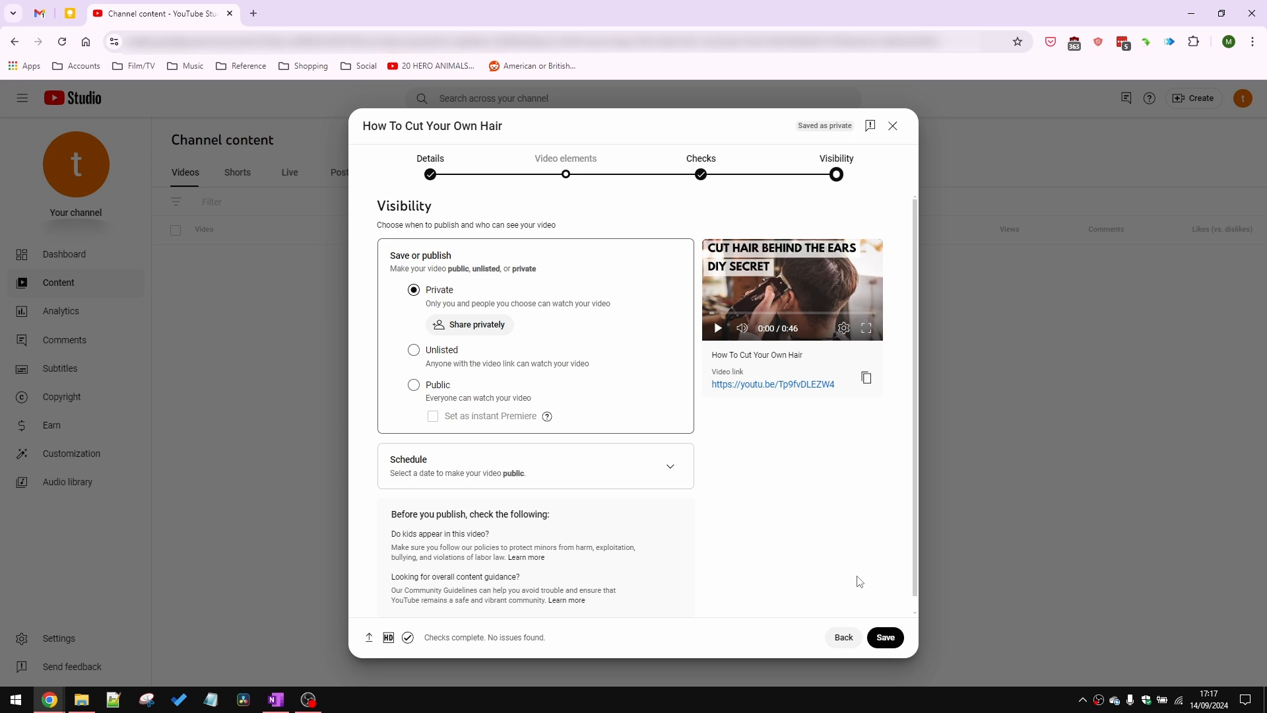
Look at the scheduling options, set the video's visibility to Unlisted and save it
click(670, 466)
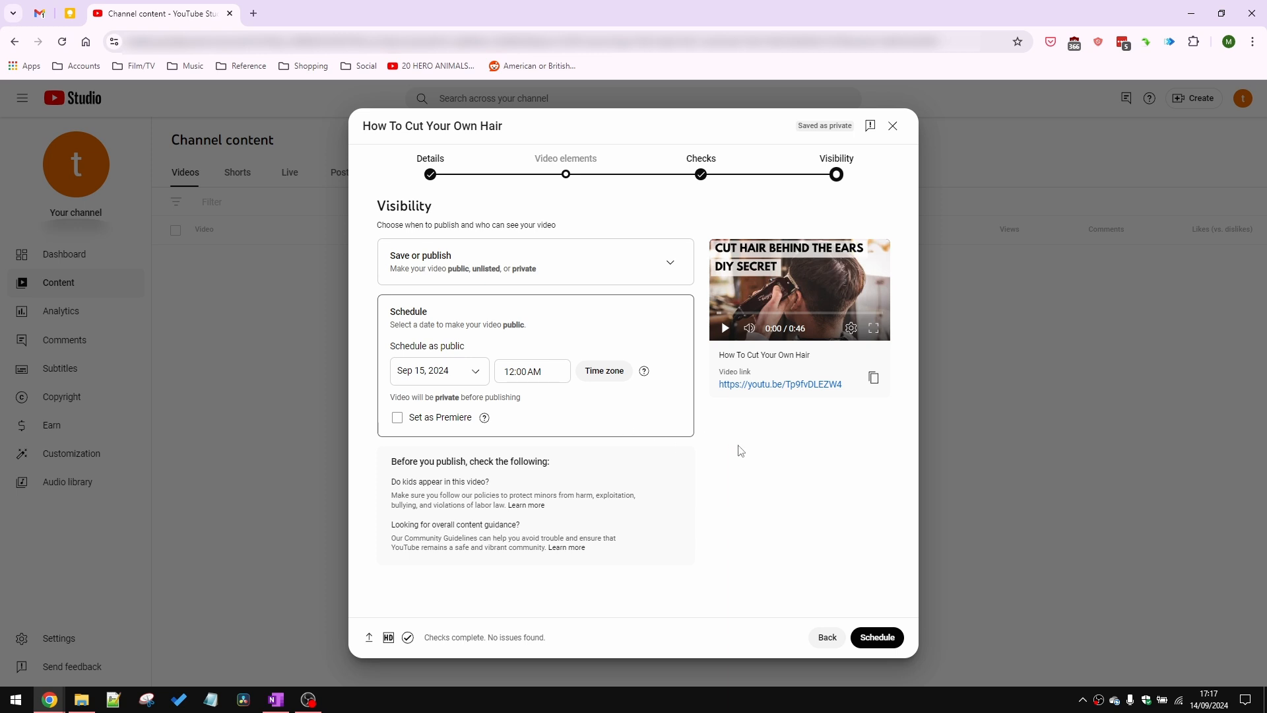
click(670, 264)
click(414, 350)
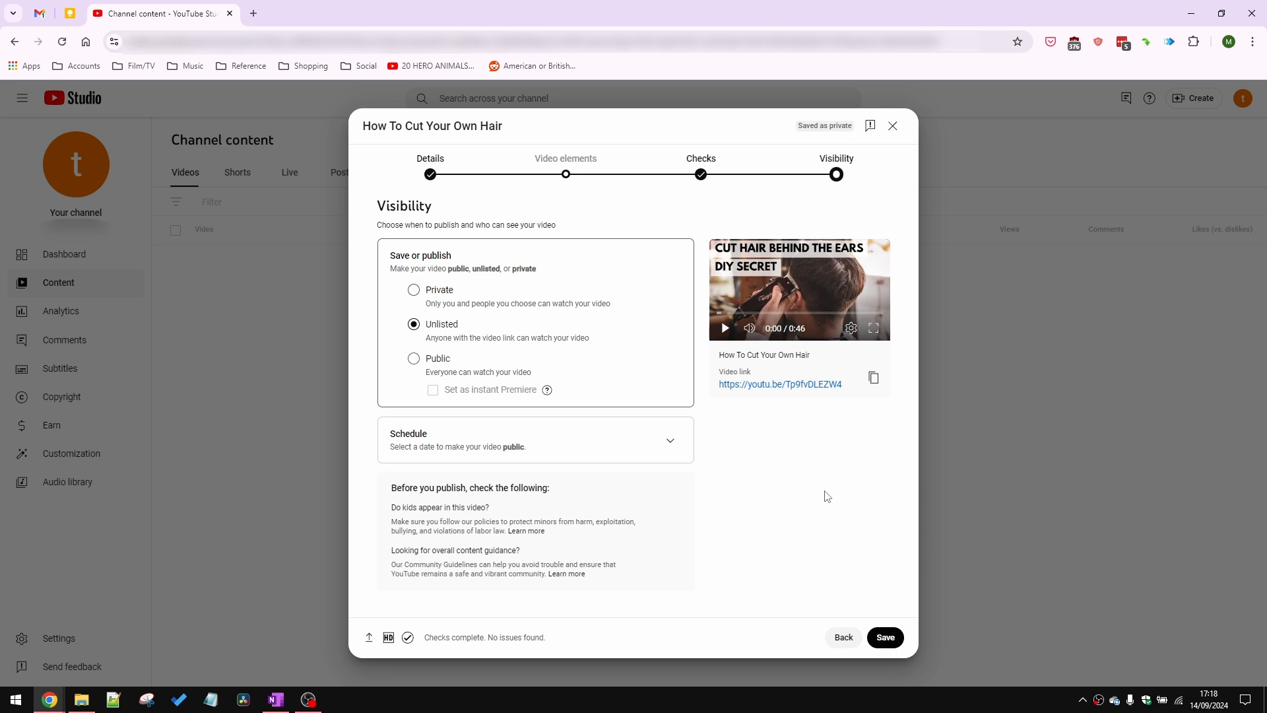
click(887, 638)
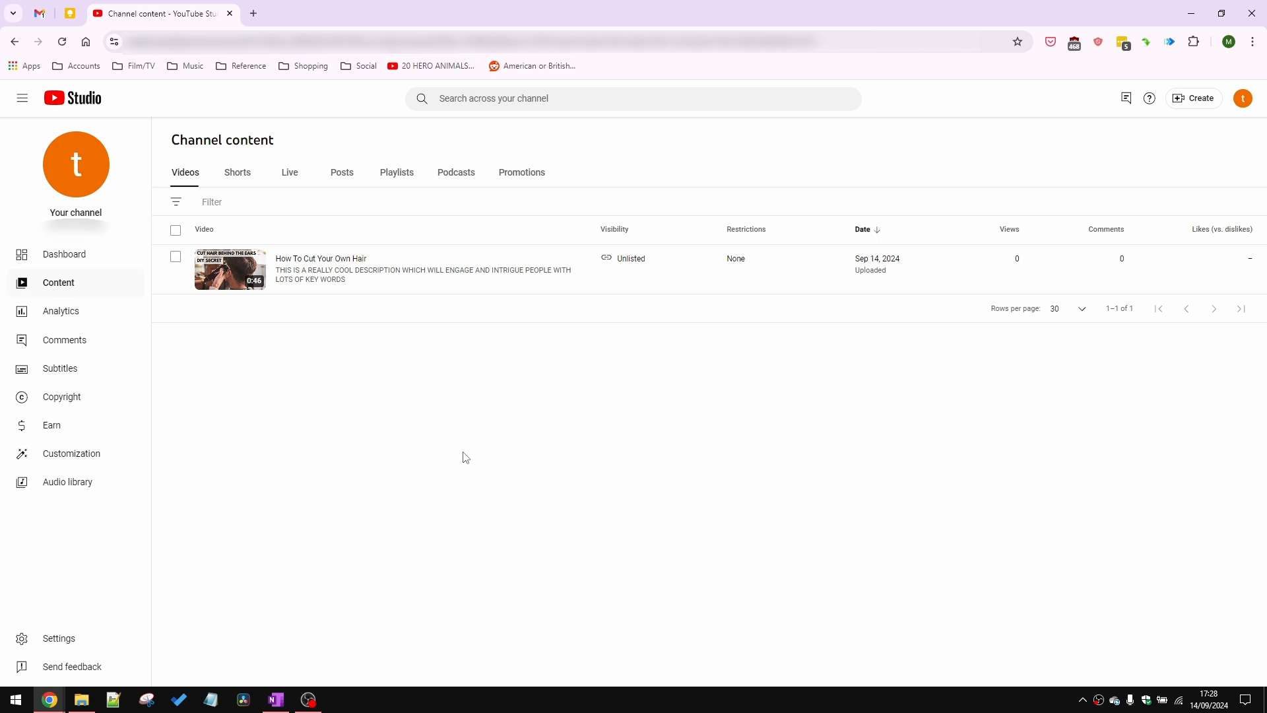
Open the channel's upload defaults and set the default visibility to Unlisted, leaving the description and tags empty
click(78, 640)
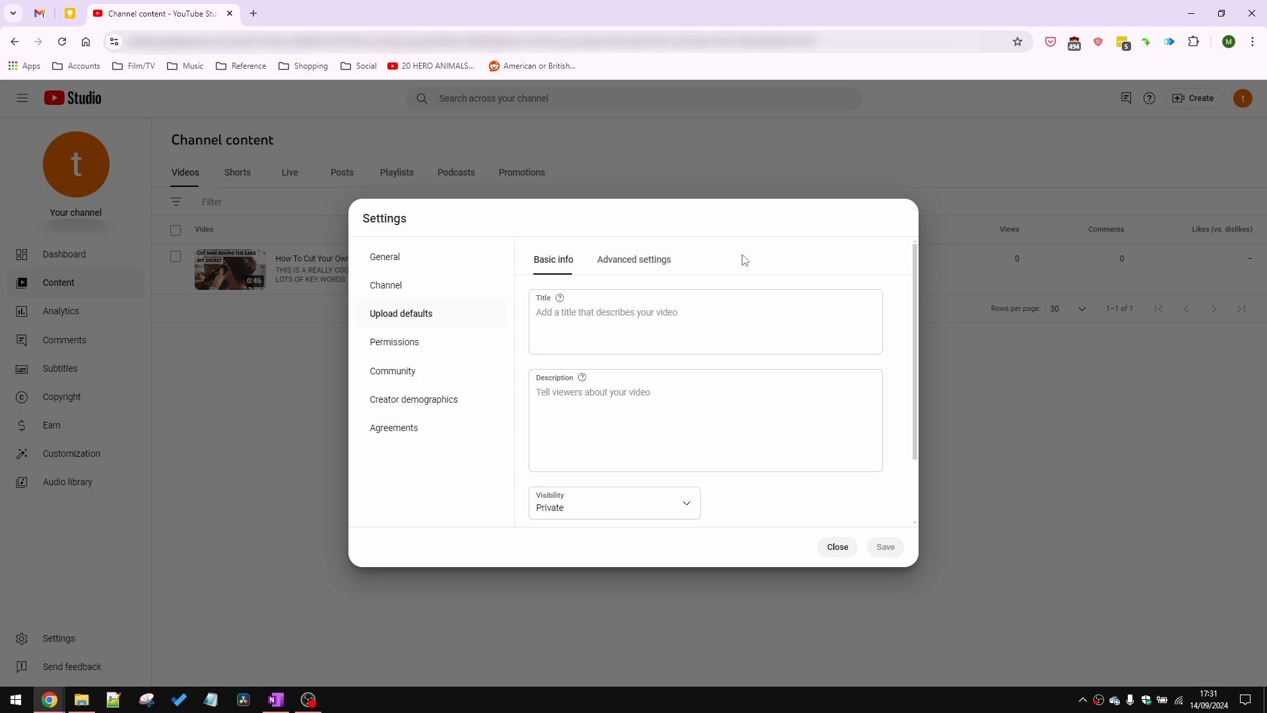
click(615, 413)
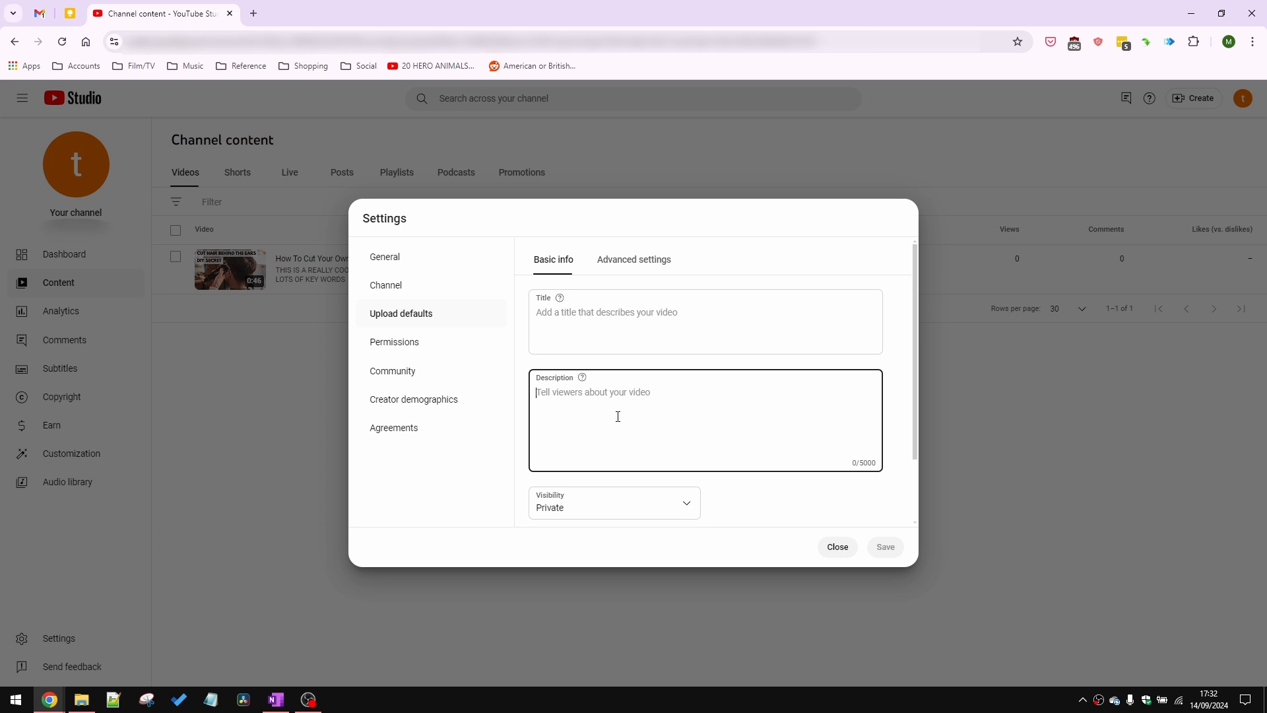
click(684, 506)
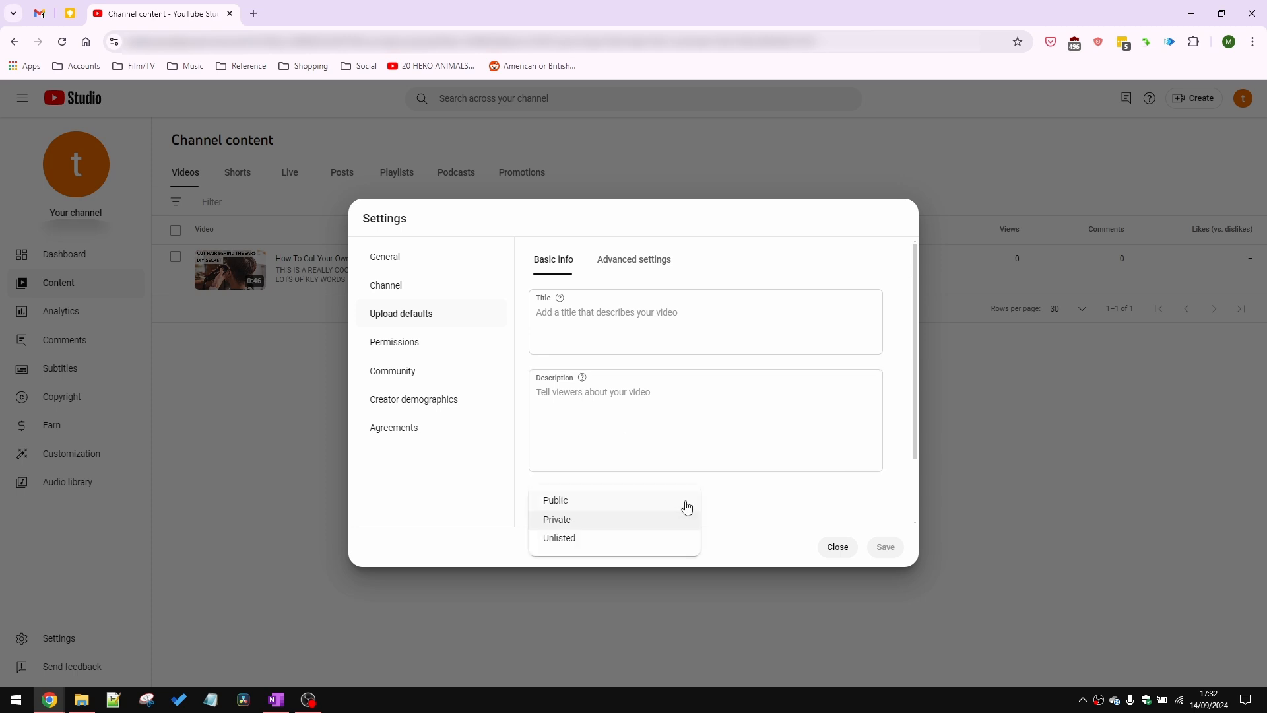
click(629, 538)
scroll(766, 495, down, 2)
click(759, 477)
click(586, 486)
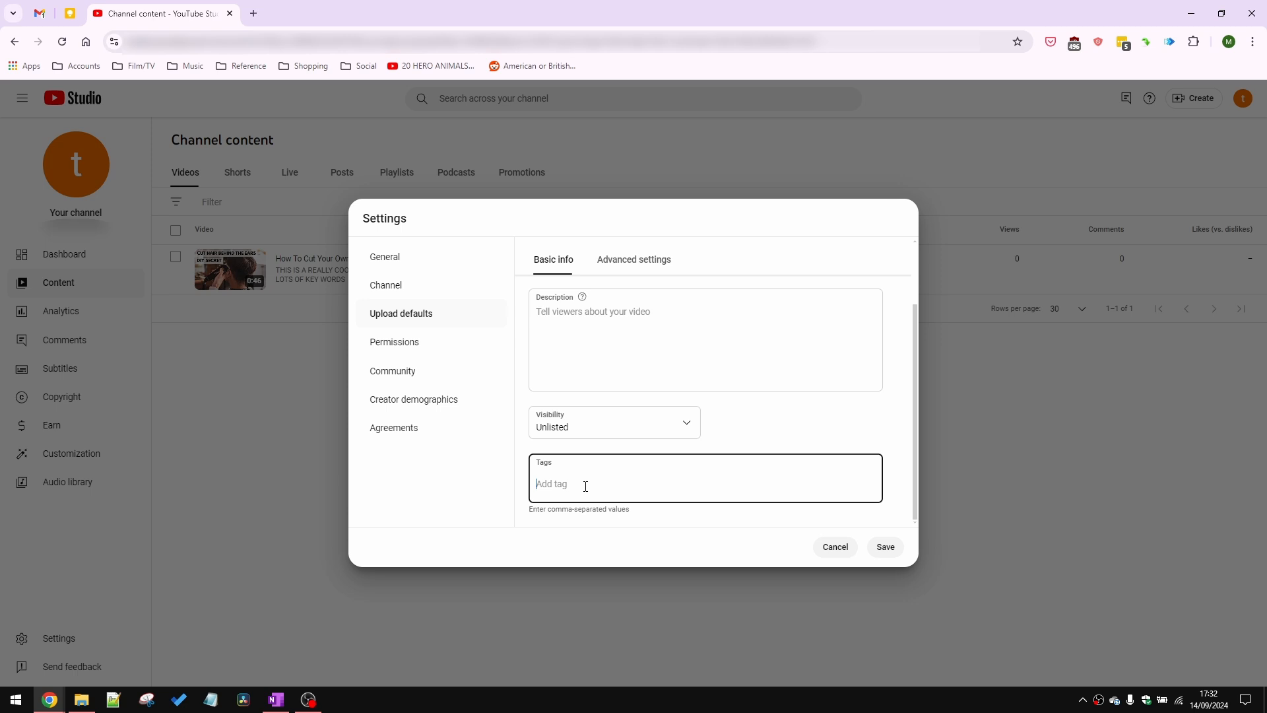
Review the advanced upload defaults, including the category choices, language, captions and comment settings
click(638, 260)
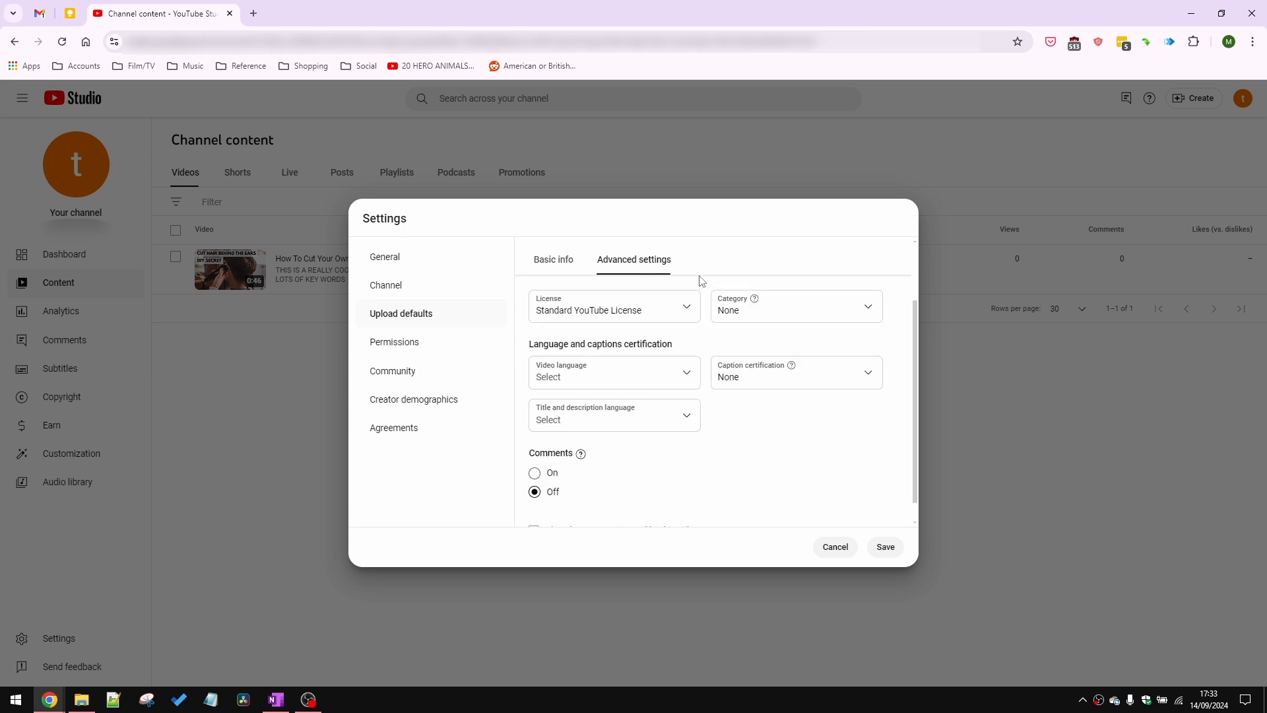
click(823, 302)
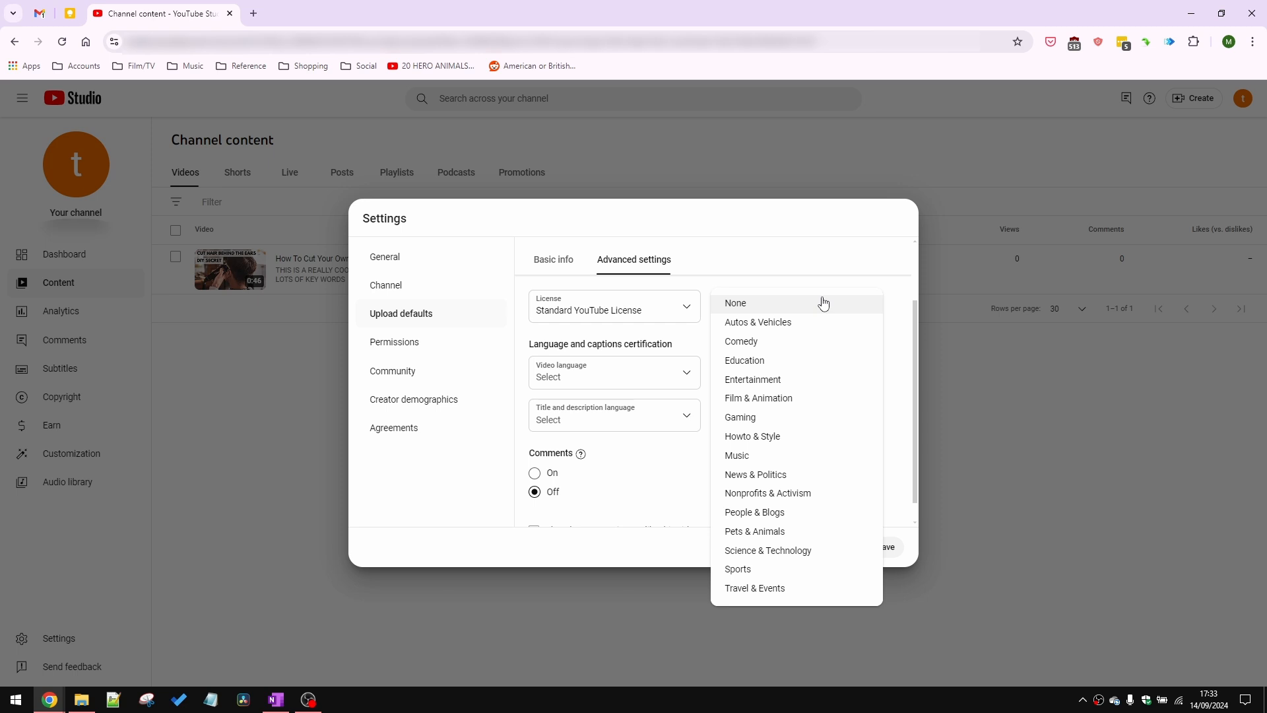
click(806, 271)
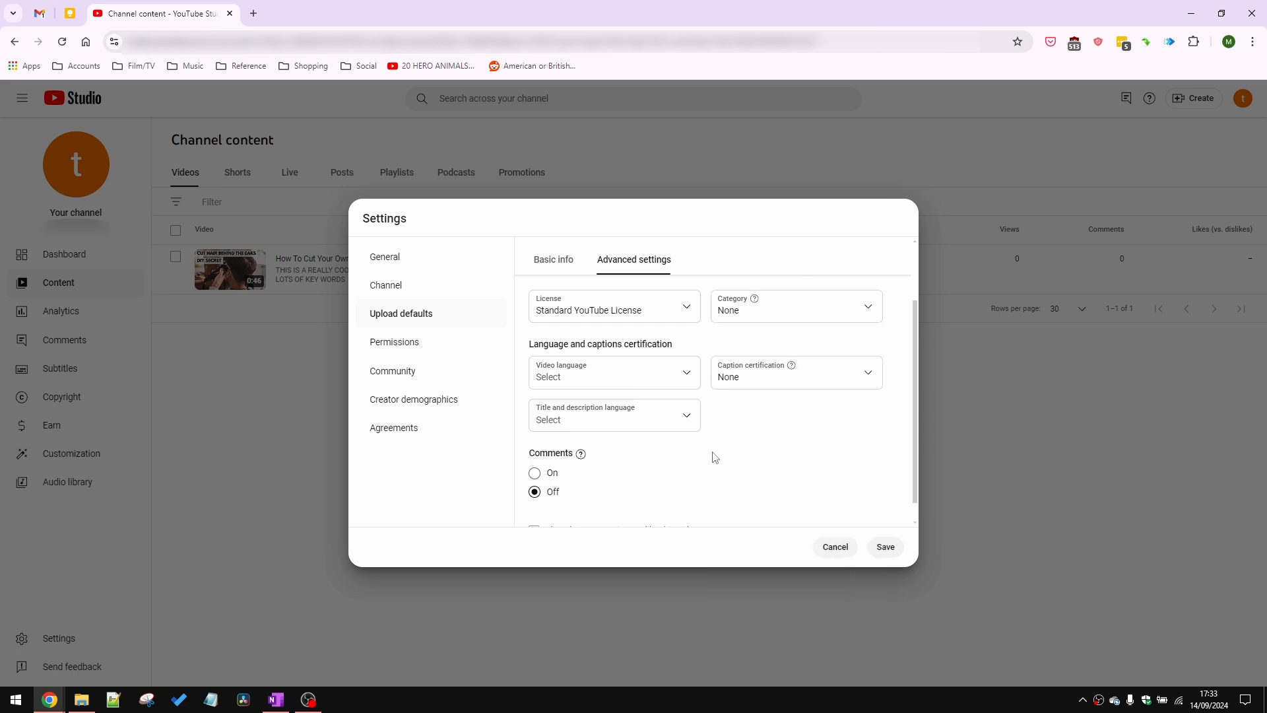
scroll(716, 456, down, 1)
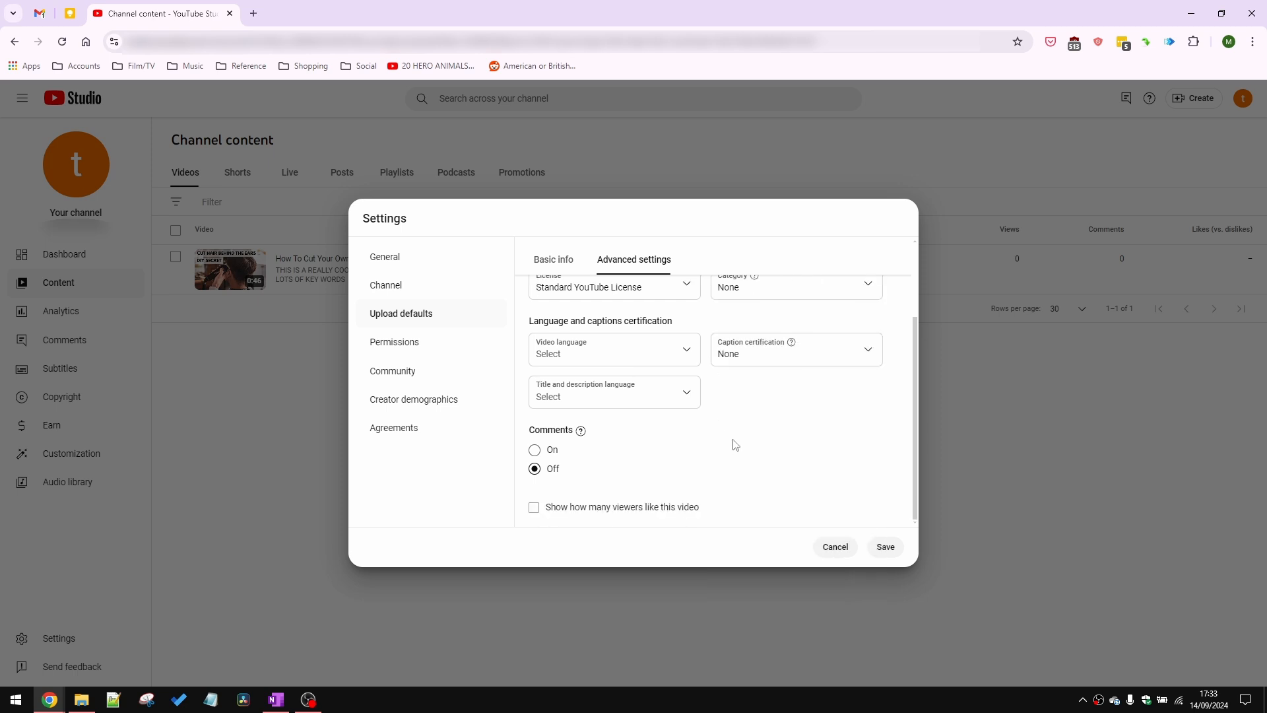